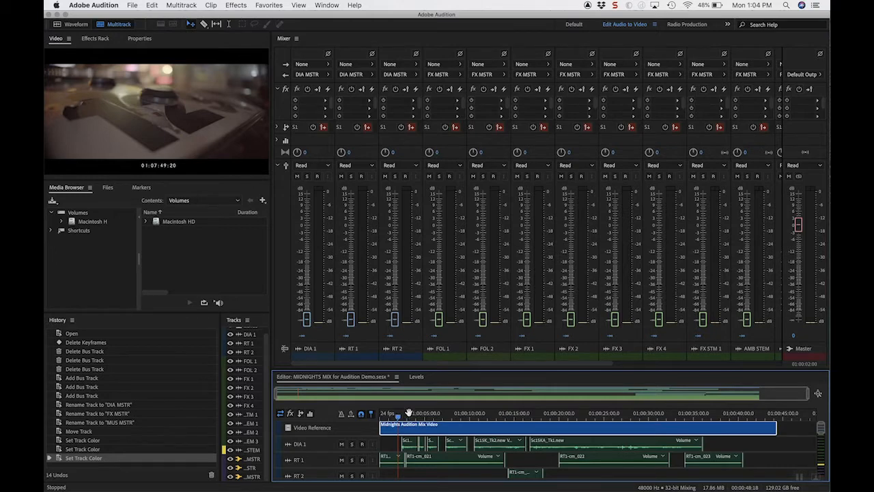
Add the Loudness Radar Meter to the first track effect slot of the Master track.
left_click(409, 414)
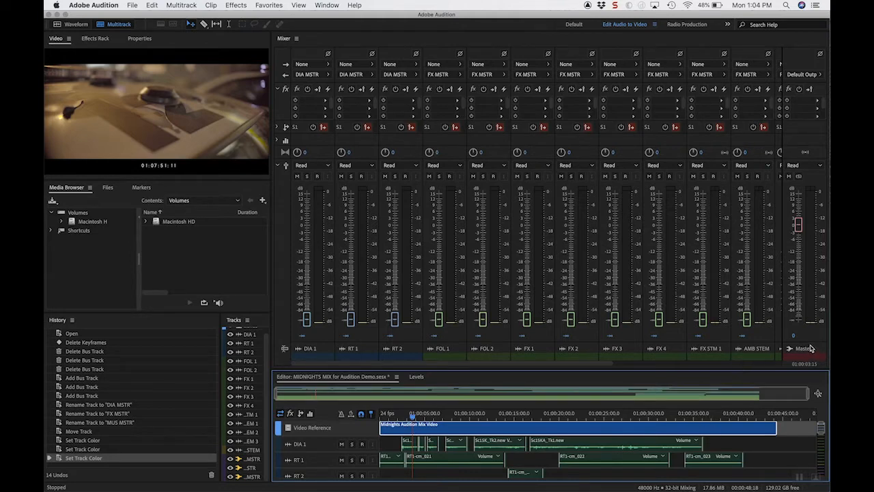
left_click(811, 348)
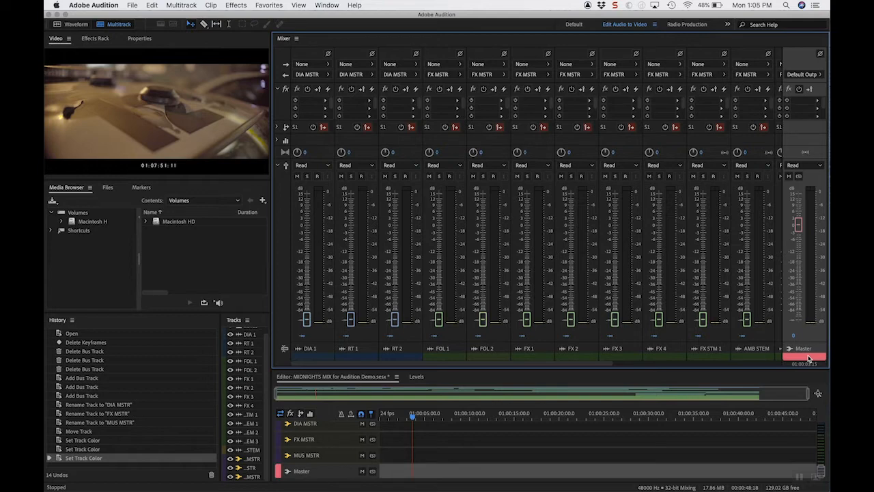
left_click(95, 39)
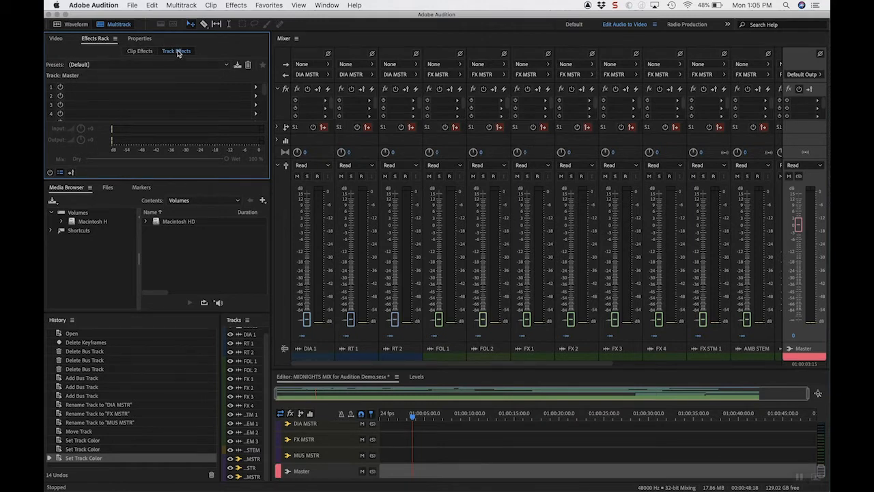
left_click(256, 87)
mouse_move(273, 172)
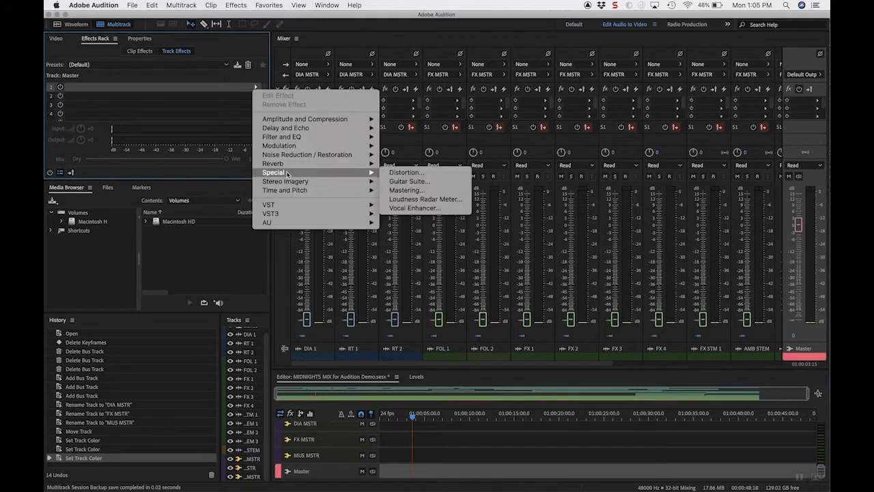
left_click(439, 199)
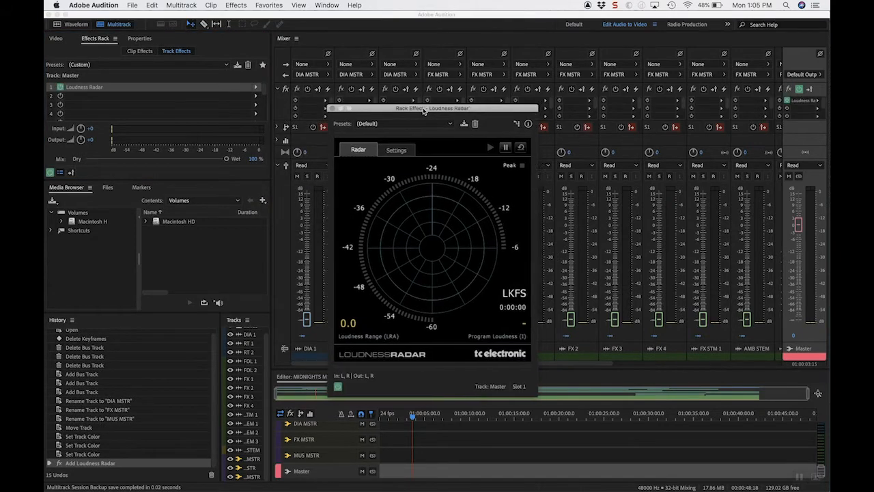
Move the Loudness Radar window clear of the mixer and load its ATSC A/85 LKFS preset.
left_click_drag(425, 113, 145, 57)
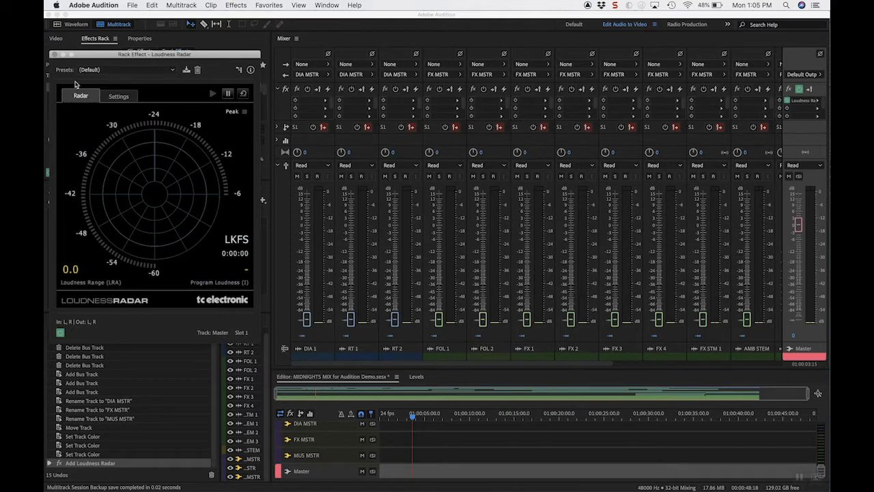
left_click_drag(93, 54, 98, 57)
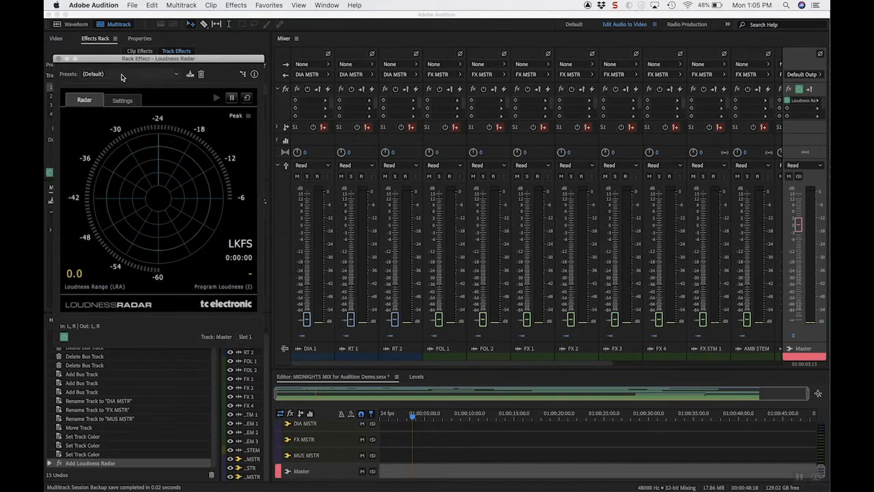
left_click(121, 75)
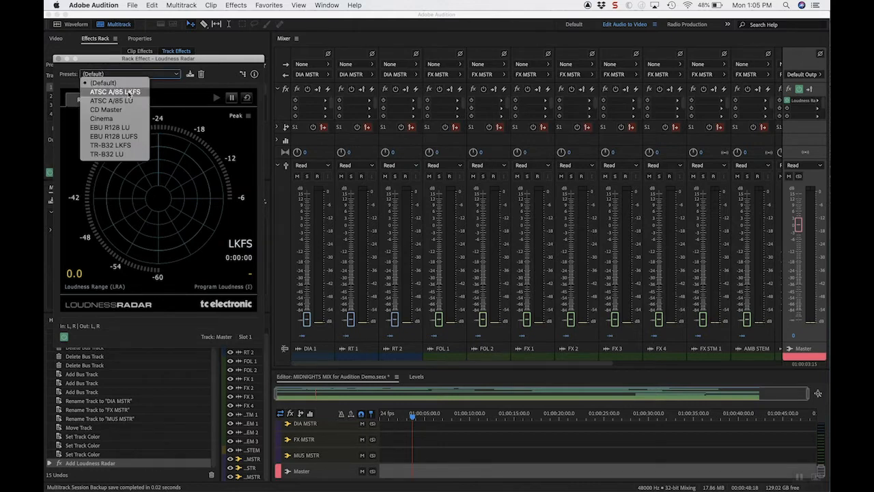
left_click(128, 95)
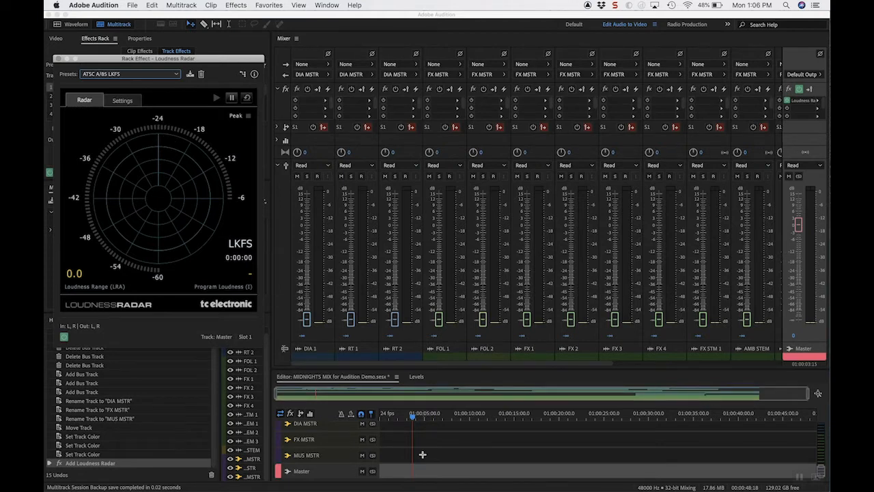
Mark a playback range on the timeline from about 01:00:02:00 to 01:00:10:00.
left_click(387, 423)
scroll(388, 423, "up", 5)
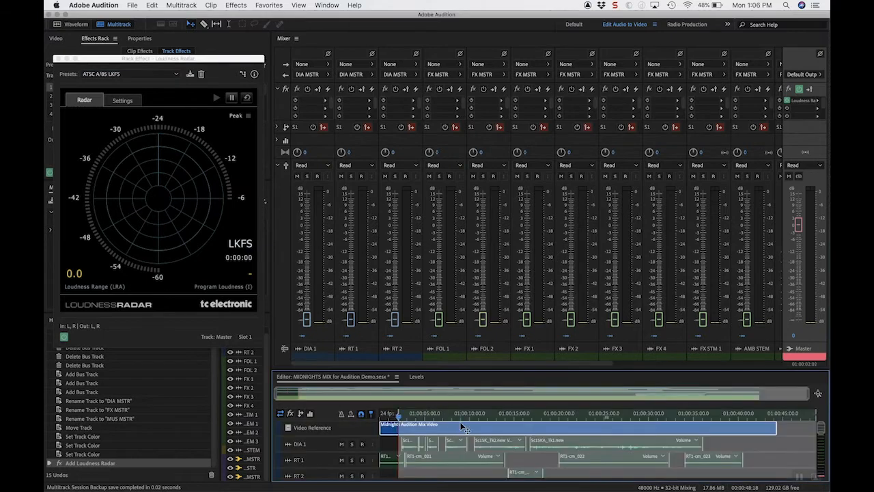
left_click(527, 418)
left_click(471, 417)
key("o")
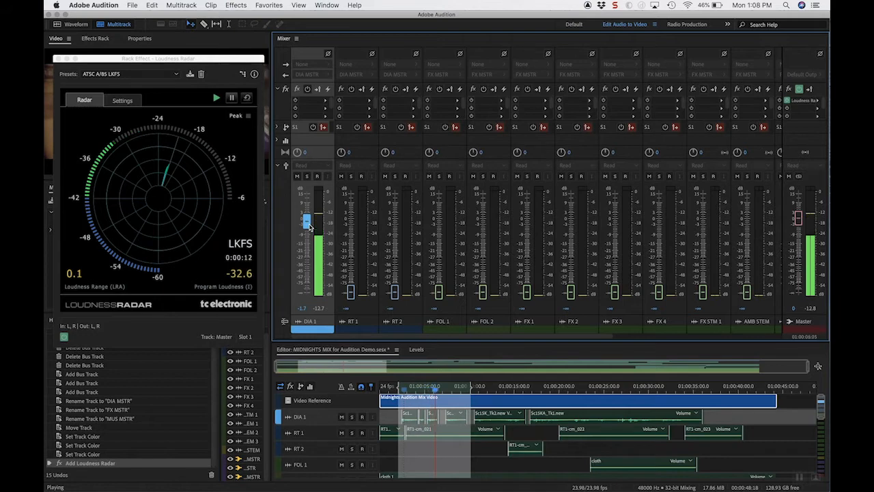
Raise the DIA 1 fader to 0.4 dB, replaying the marked range to check the dialogue level.
key("space")
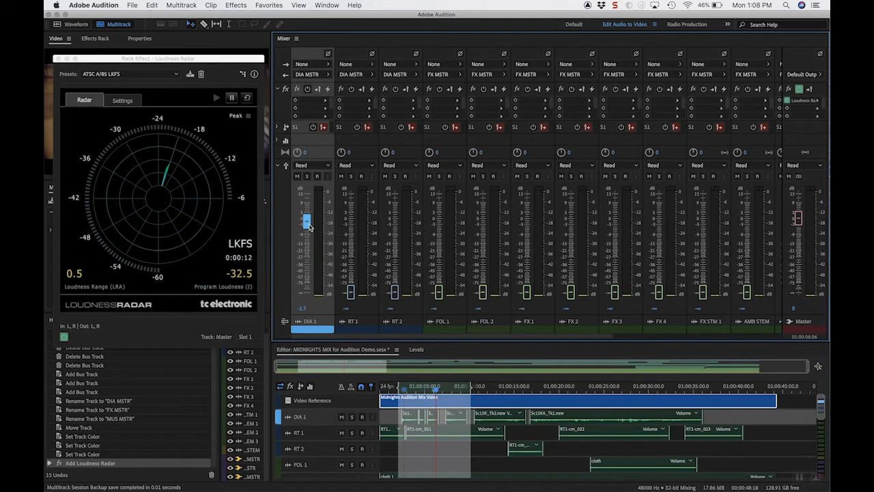
left_click_drag(308, 227, 308, 222)
key("space")
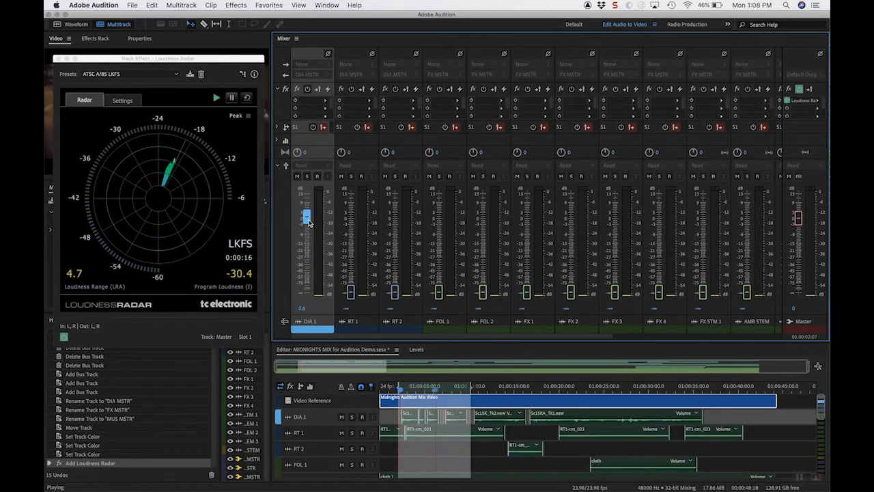
left_click_drag(308, 223, 308, 220)
During playback, raise the RT 1 fader to -1.7 dB and the RT 2 fader to -1.1 dB.
left_click_drag(350, 292, 352, 230)
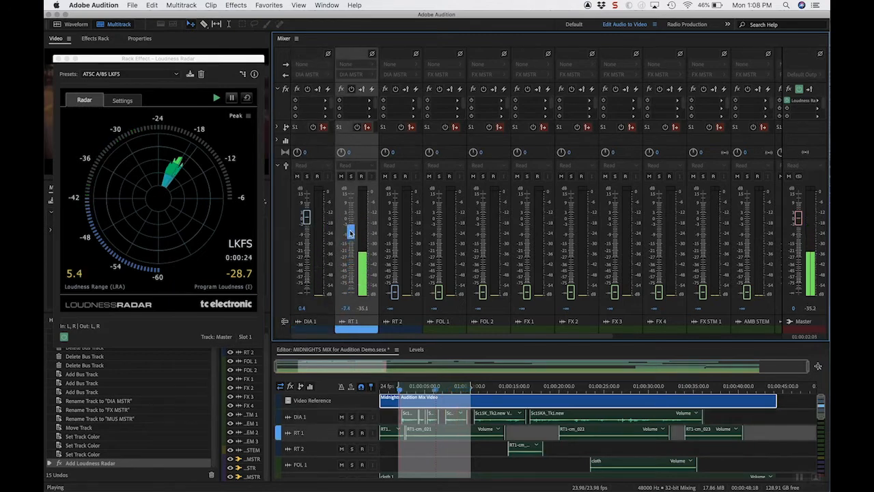
left_click_drag(394, 293, 351, 220)
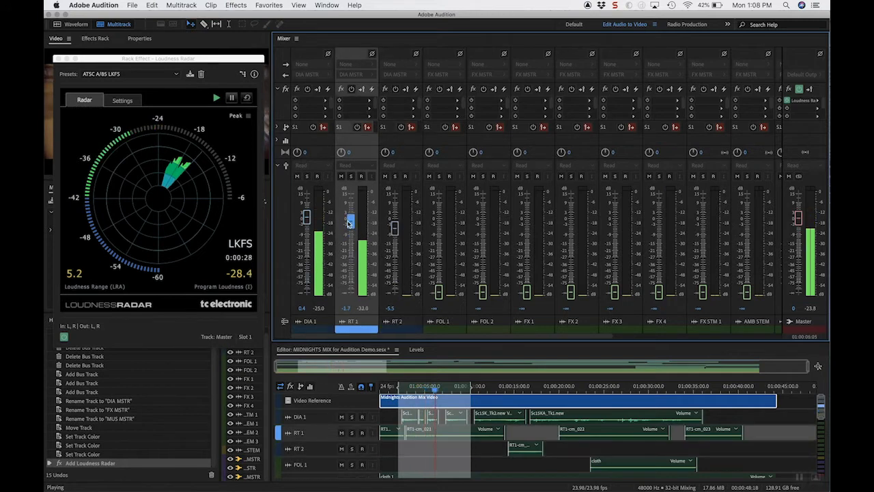
left_click_drag(398, 235, 397, 228)
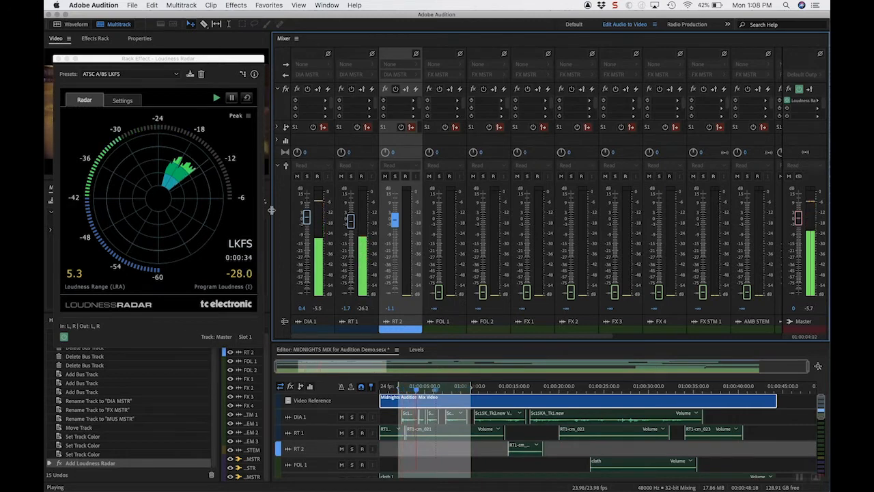
left_click(236, 272)
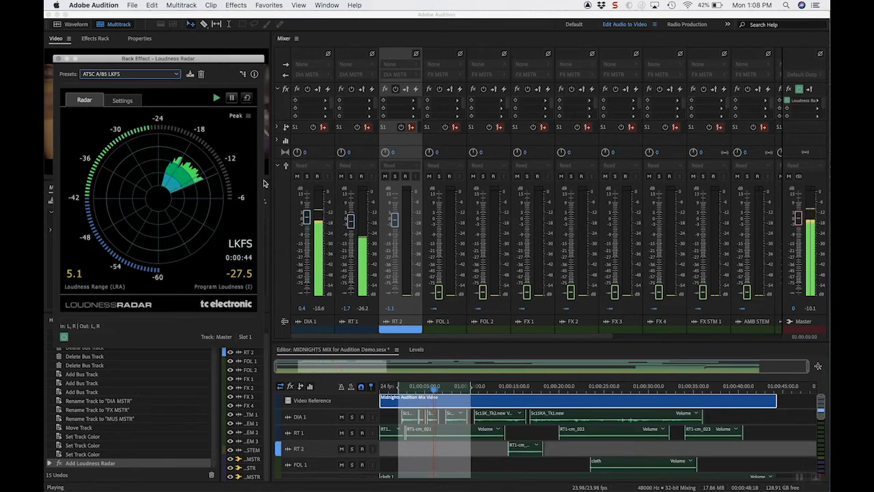
left_click(307, 222)
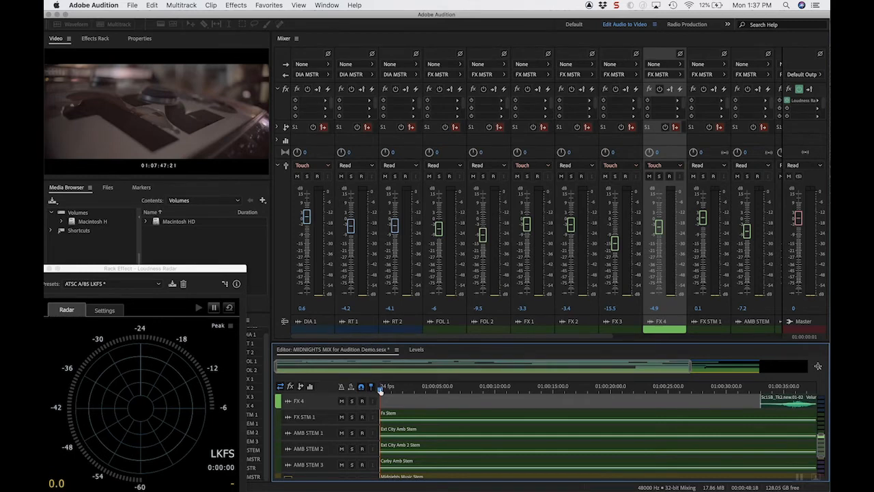
Play the mix from the start to measure its program loudness, and bring the whole Loudness Radar display into view.
key("space")
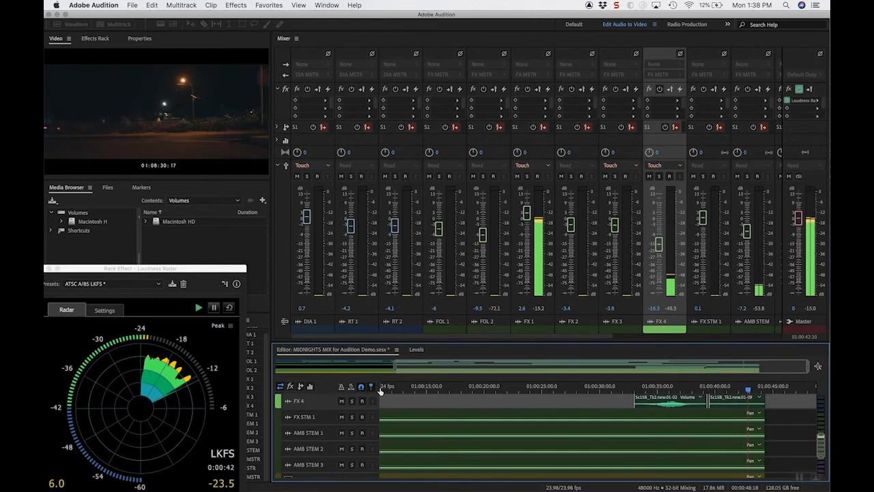
key("space")
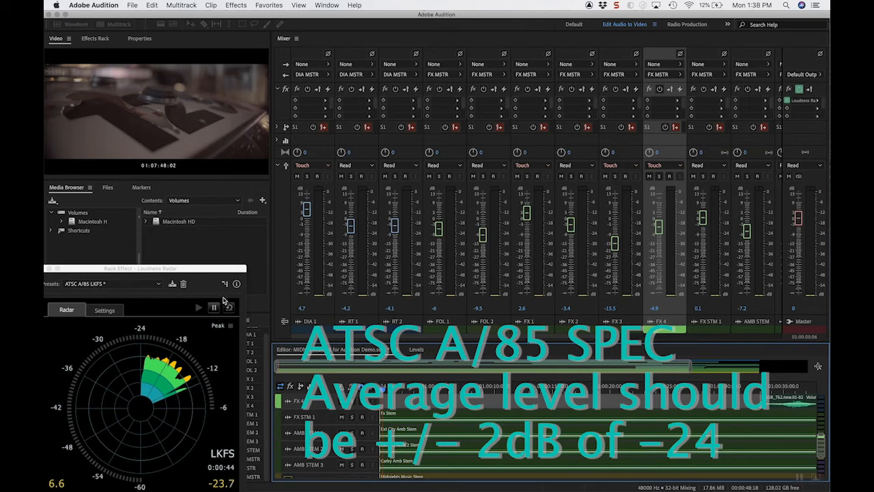
left_click_drag(225, 269, 235, 257)
Show the Master track's effects rack and review the Loudness Radar Meter among the Special effects without adding another effect.
left_click(806, 330)
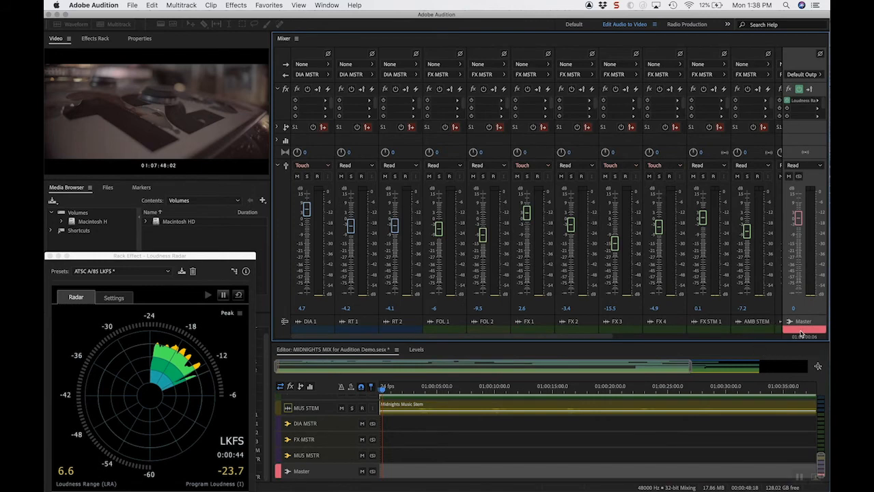
left_click(95, 38)
left_click(254, 89)
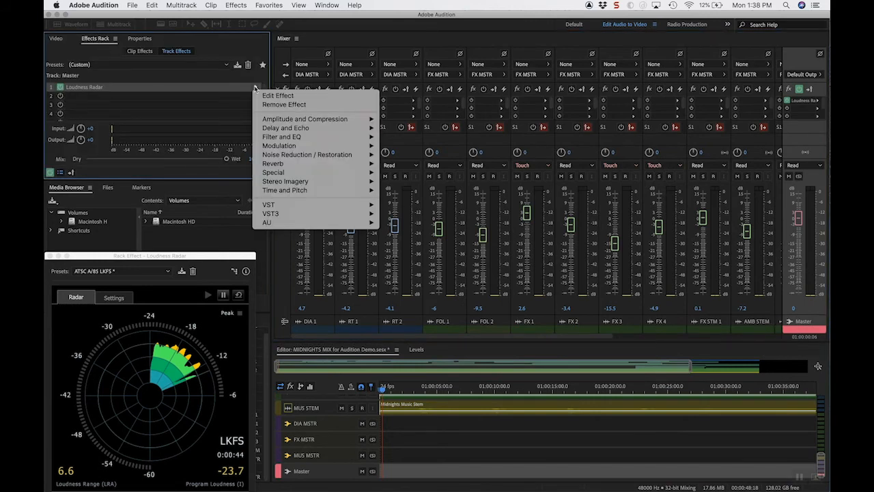
mouse_move(311, 172)
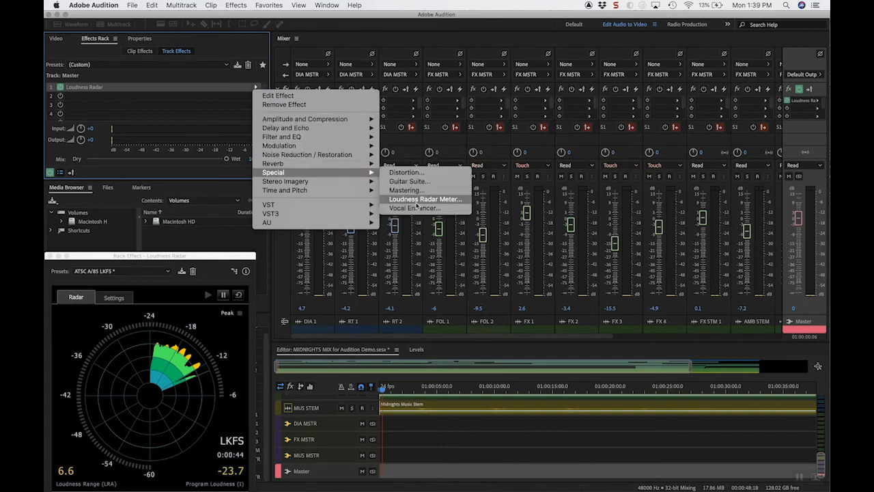
left_click(263, 45)
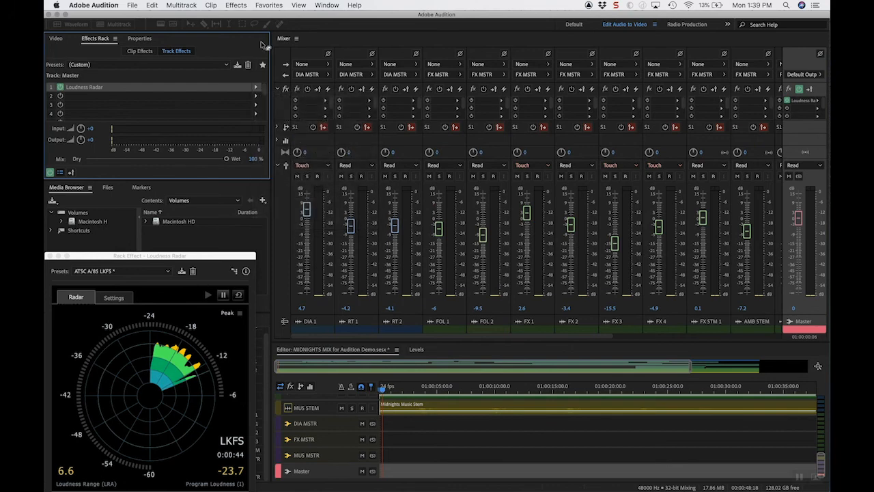